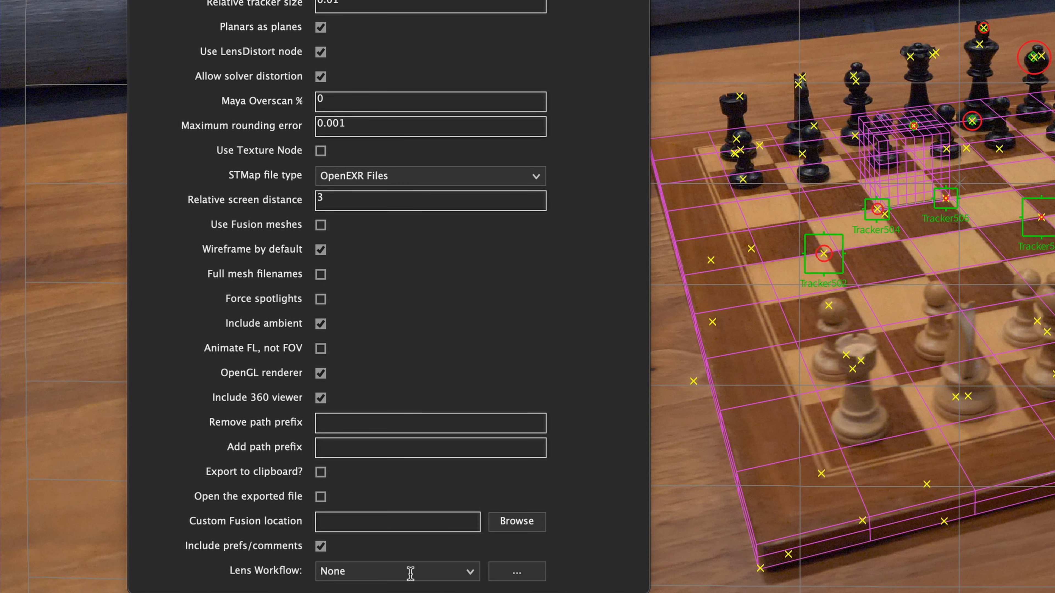
Replace None with another lens workflow in the Fusion export settings
{"action": "left_click", "coordinate": [409, 573]}
{"action": "left_click", "coordinate": [399, 554]}
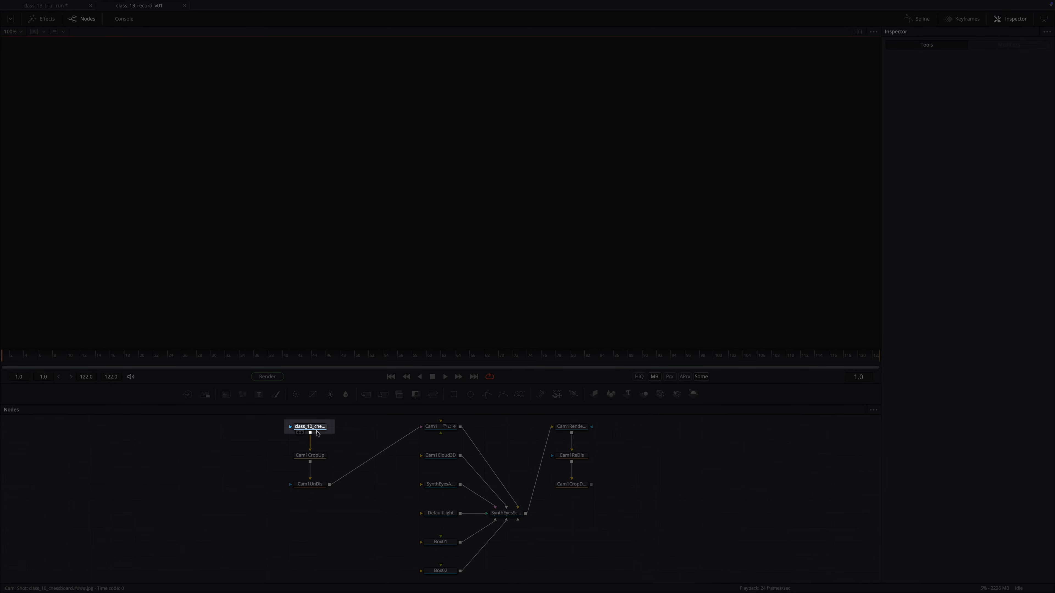
Show the chessboard footage node, Cam1CropUp and Cam1UnDis one after another in the Fusion viewer
{"action": "left_click_drag", "start_coordinate": [315, 428], "coordinate": [196, 217]}
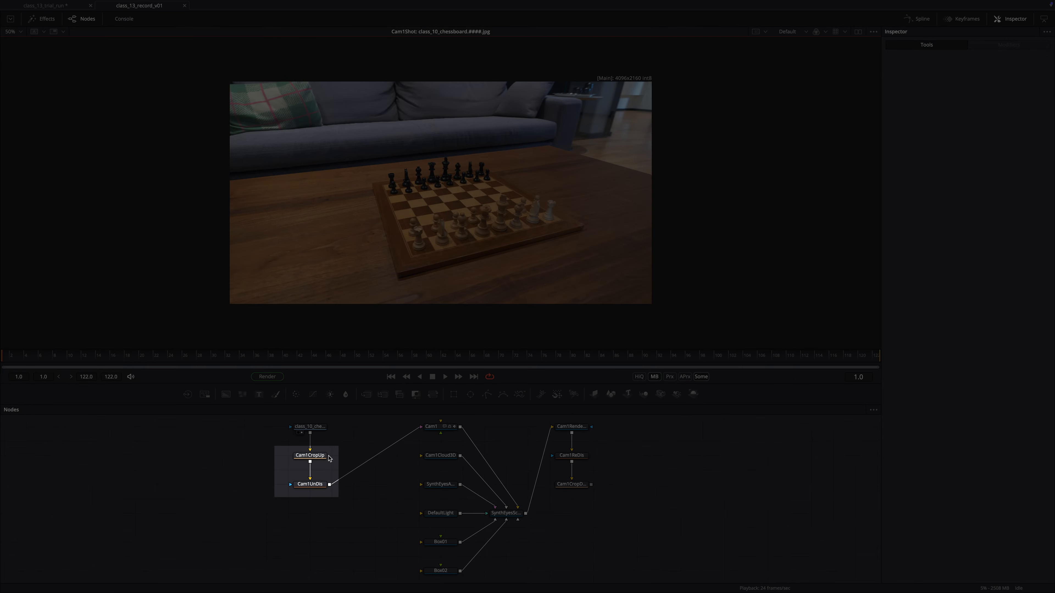
{"action": "left_click_drag", "start_coordinate": [320, 458], "coordinate": [373, 348]}
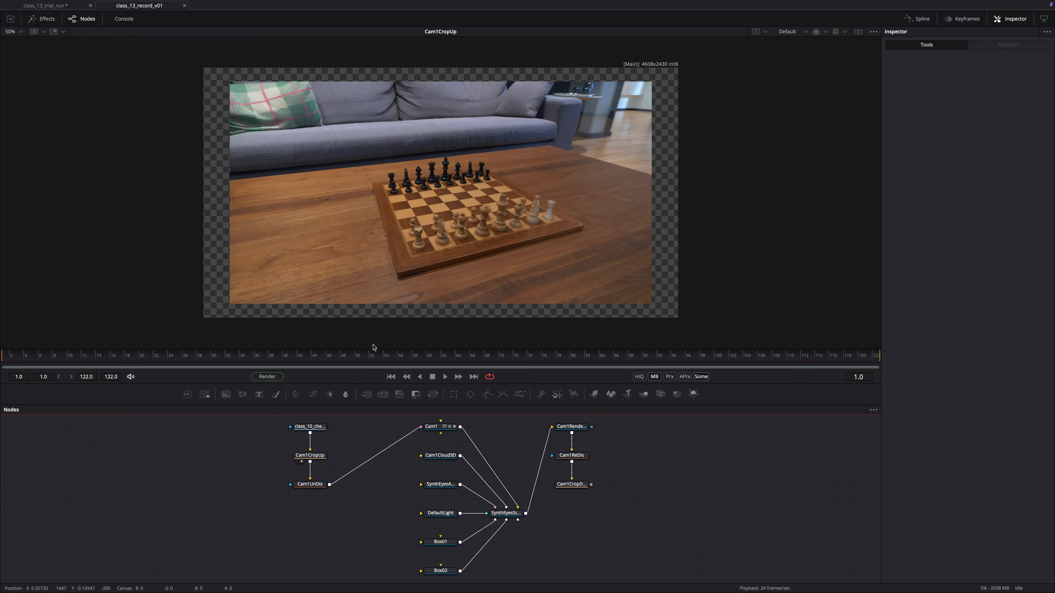
{"action": "left_click_drag", "start_coordinate": [311, 489], "coordinate": [369, 350]}
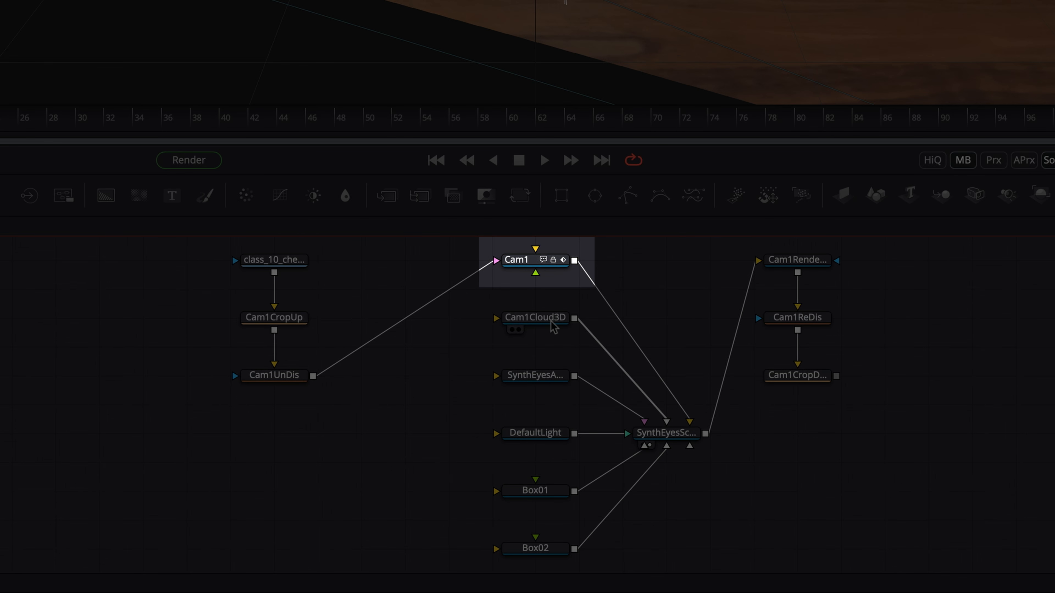
Look over the Cam1Cloud3D point cloud node and the box mesh nodes feeding the 3D scene
{"action": "left_click", "coordinate": [553, 320]}
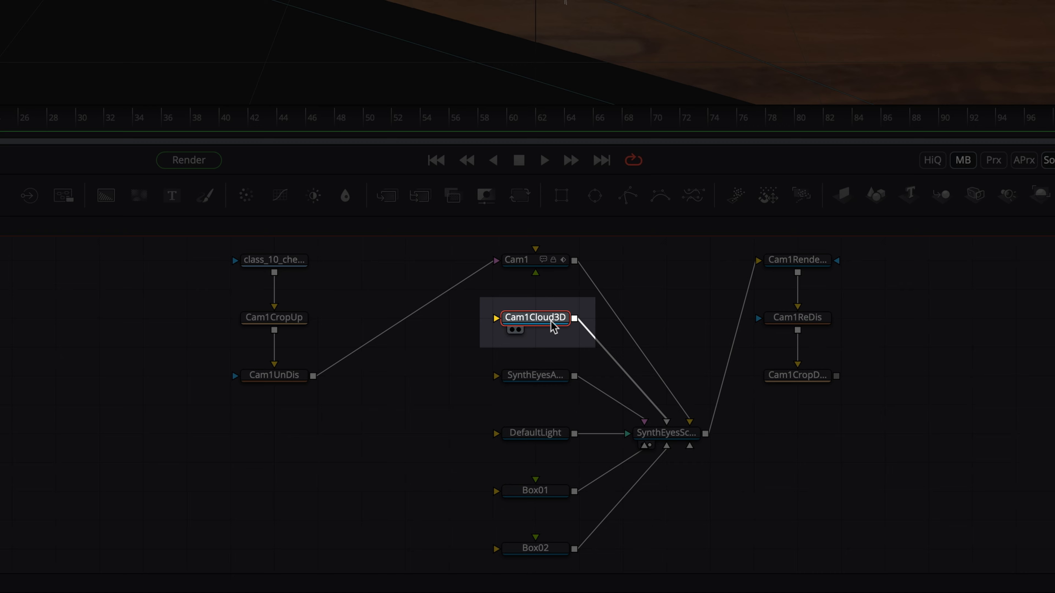
{"action": "left_click", "coordinate": [575, 502]}
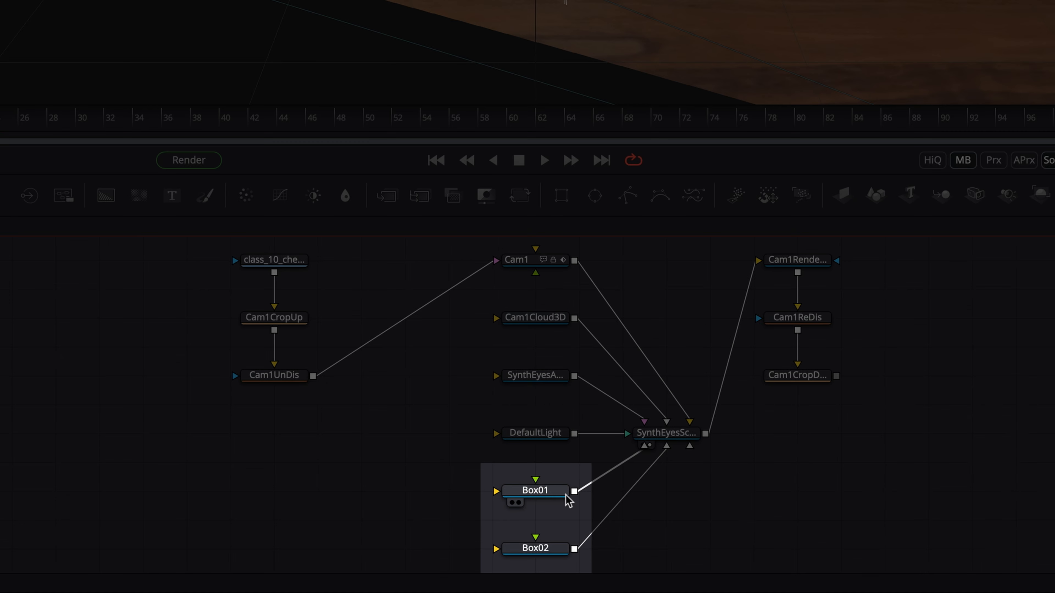
{"action": "left_click", "coordinate": [554, 494]}
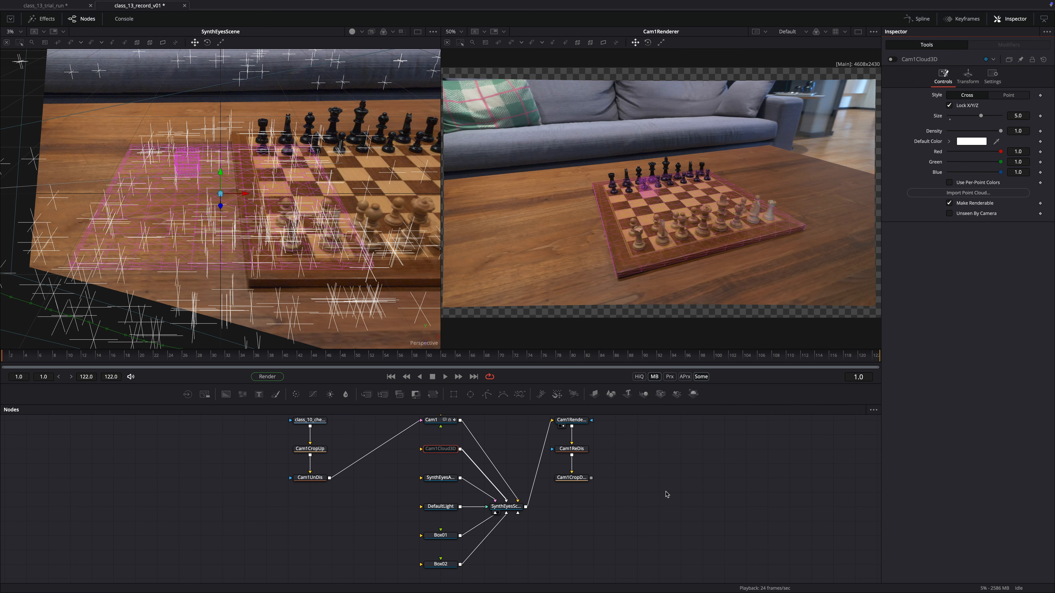
Add a Cube3D node near Box02 and set its size to 4
{"action": "left_click", "coordinate": [501, 560]}
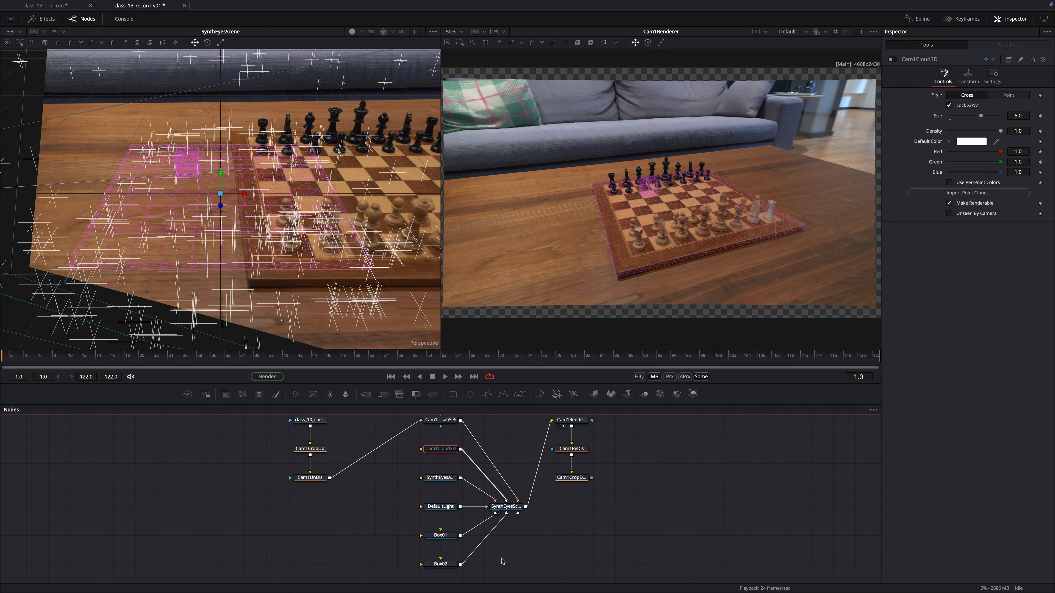
{"action": "right_click", "coordinate": [501, 561]}
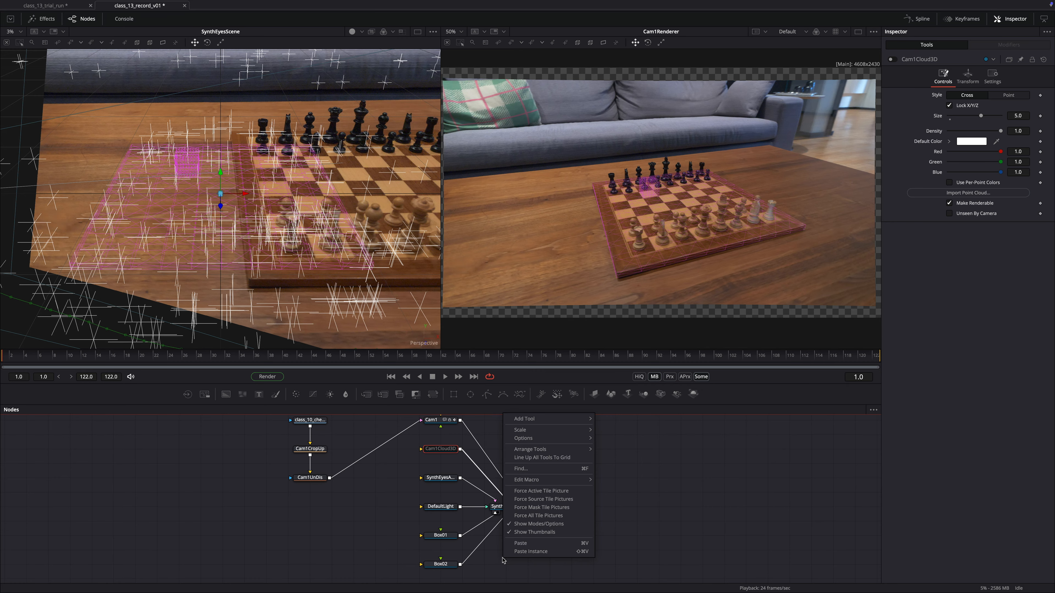
{"action": "mouse_move", "coordinate": [533, 419]}
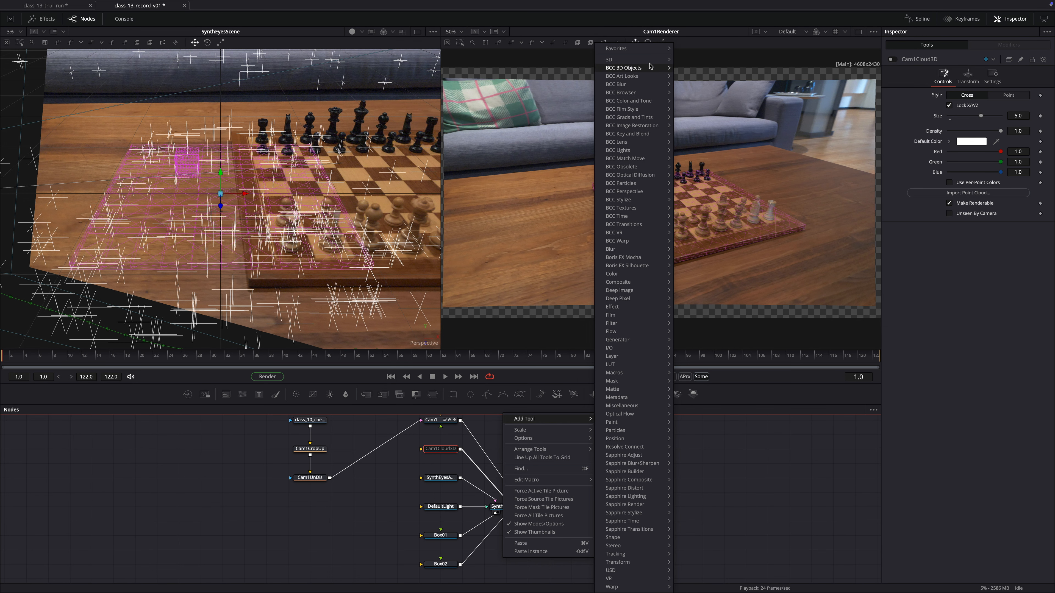
{"action": "mouse_move", "coordinate": [665, 59]}
{"action": "left_click", "coordinate": [706, 109]}
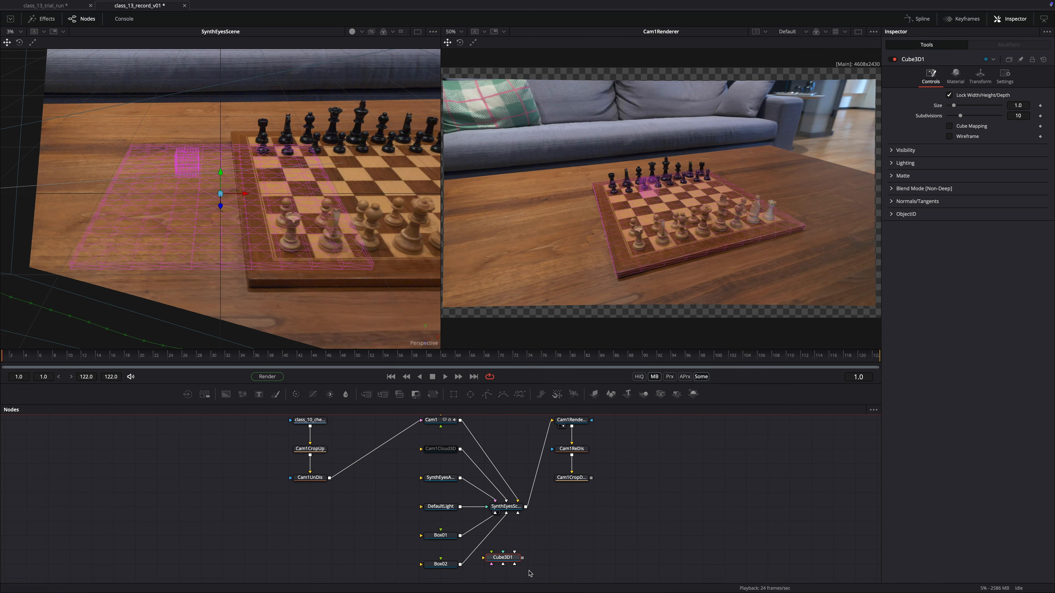
{"action": "left_click", "coordinate": [1022, 107]}
{"action": "type", "text": "4"}
{"action": "key", "text": "Tab"}
Connect the Cube3D output to the SynthEyesScene node and examine the cube in the 3D perspective view
{"action": "left_click_drag", "start_coordinate": [523, 558], "coordinate": [518, 508]}
{"action": "mouse_move", "coordinate": [233, 233]}
{"action": "left_mouse_down"}
{"action": "mouse_move", "coordinate": [224, 150]}
{"action": "mouse_move", "coordinate": [234, 240]}
{"action": "left_mouse_up"}
{"action": "left_click_drag", "start_coordinate": [244, 197], "coordinate": [212, 186]}
{"action": "left_click_drag", "start_coordinate": [210, 261], "coordinate": [231, 195]}
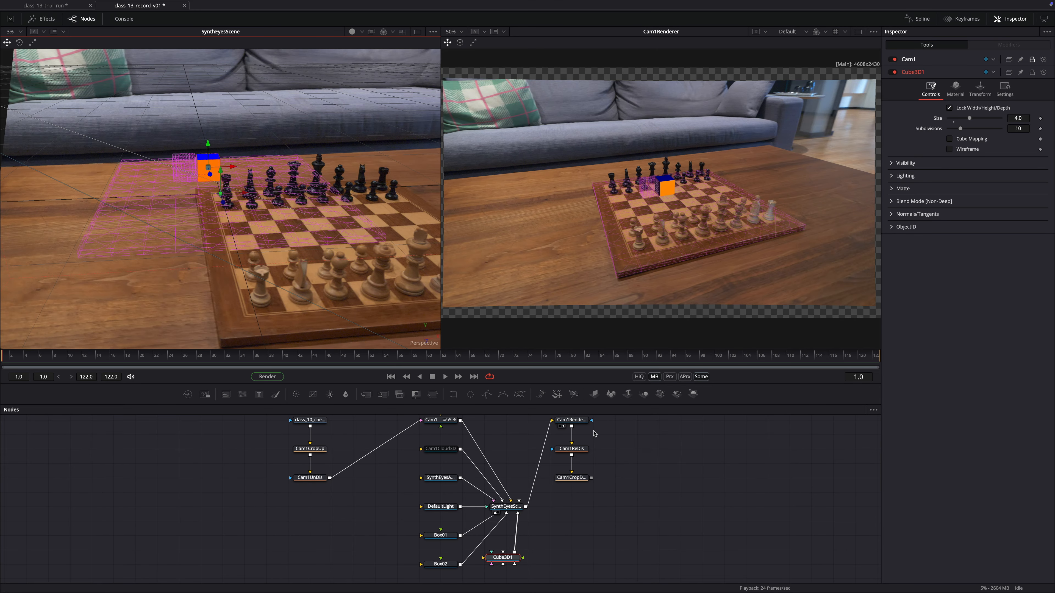
Switch to a single viewer and show the Cam1ReDis and Cam1CropDown outputs in it
{"action": "left_click", "coordinate": [858, 33]}
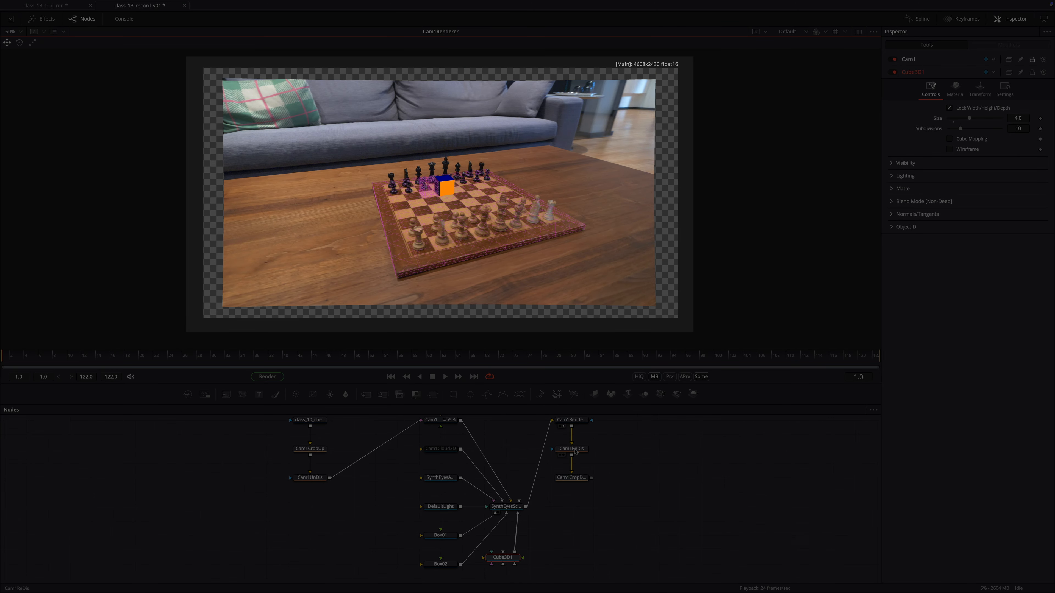
{"action": "left_click", "coordinate": [575, 452]}
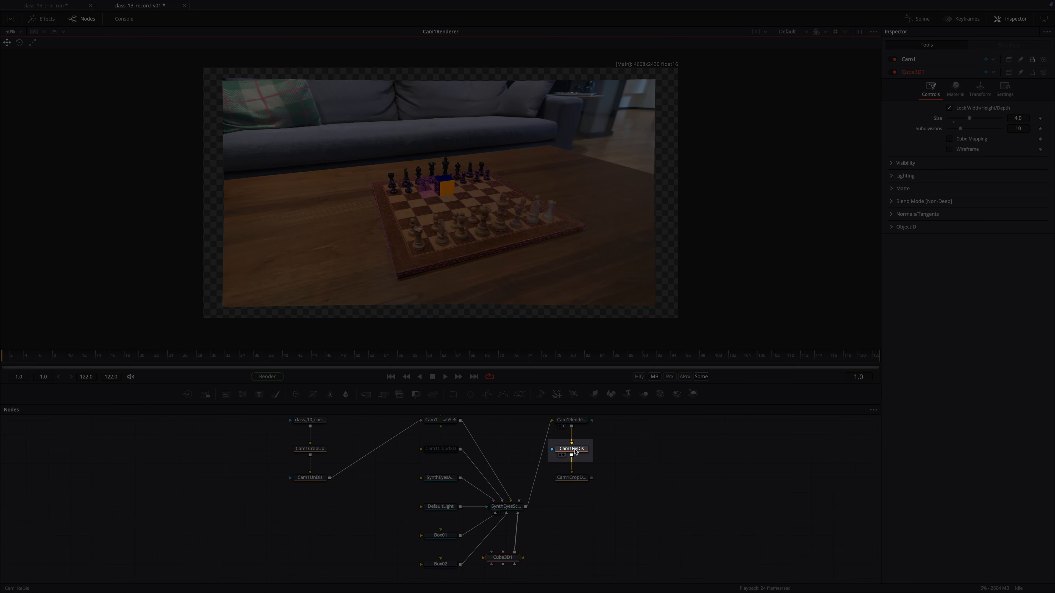
{"action": "left_click_drag", "start_coordinate": [575, 452], "coordinate": [598, 308]}
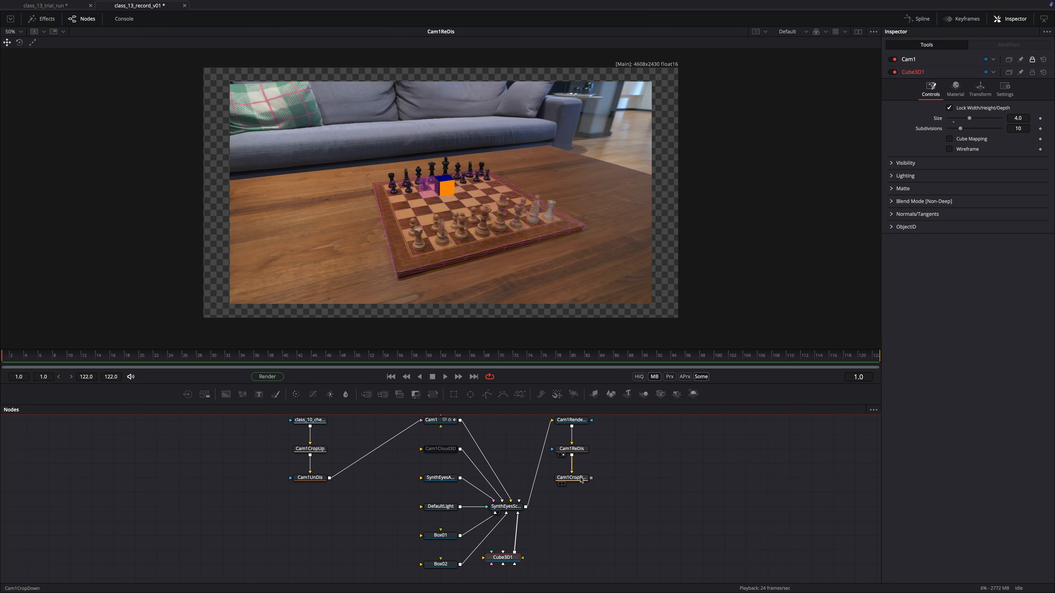
{"action": "left_click_drag", "start_coordinate": [582, 479], "coordinate": [606, 314]}
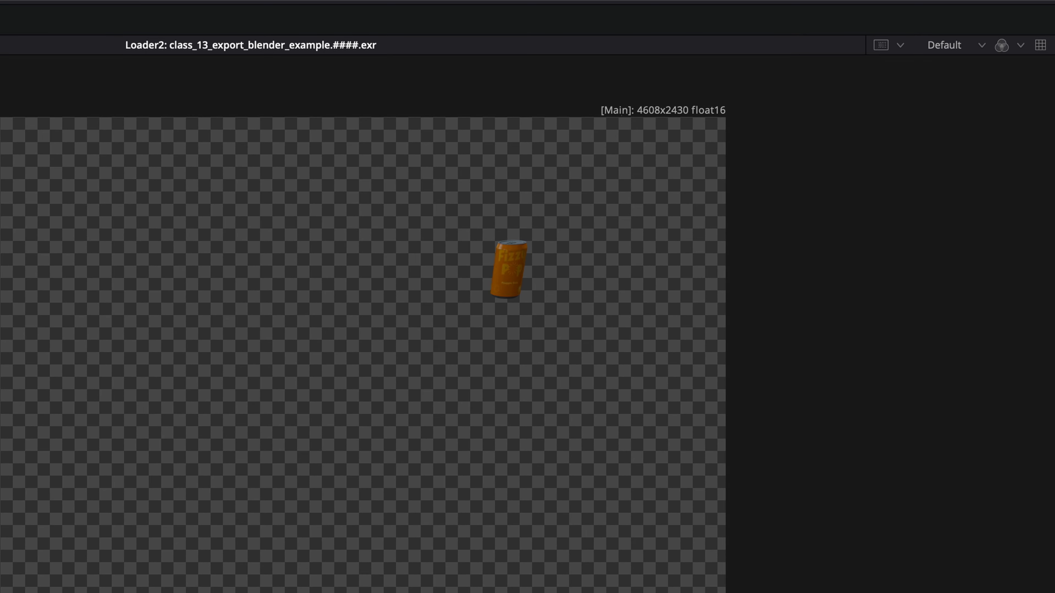
Display the Blender render and the undistorted Cam1UnDis plate in the viewer to compare them
{"action": "key", "text": "1"}
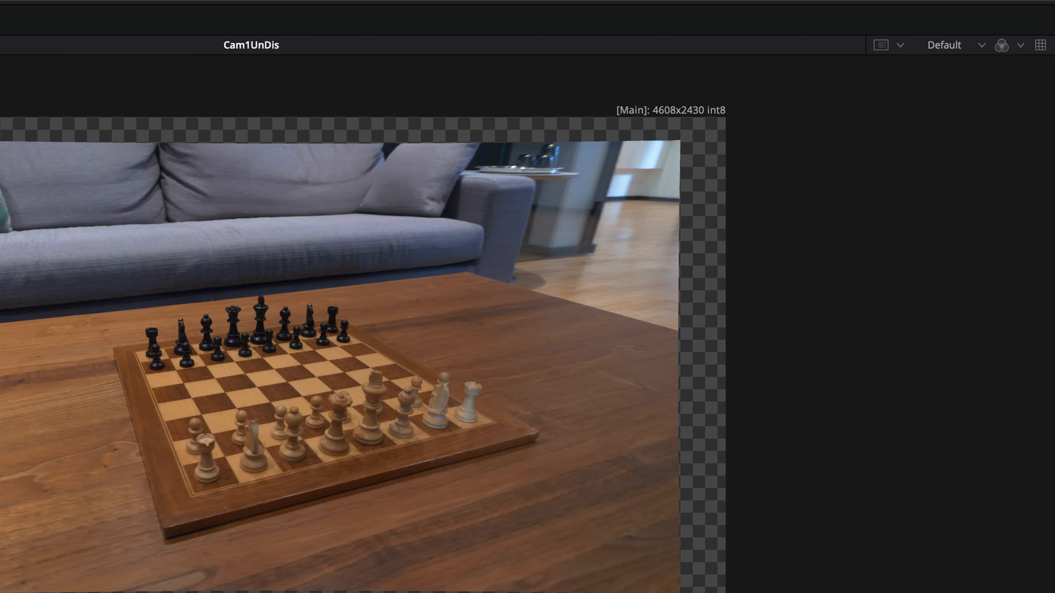
{"action": "key", "text": "1"}
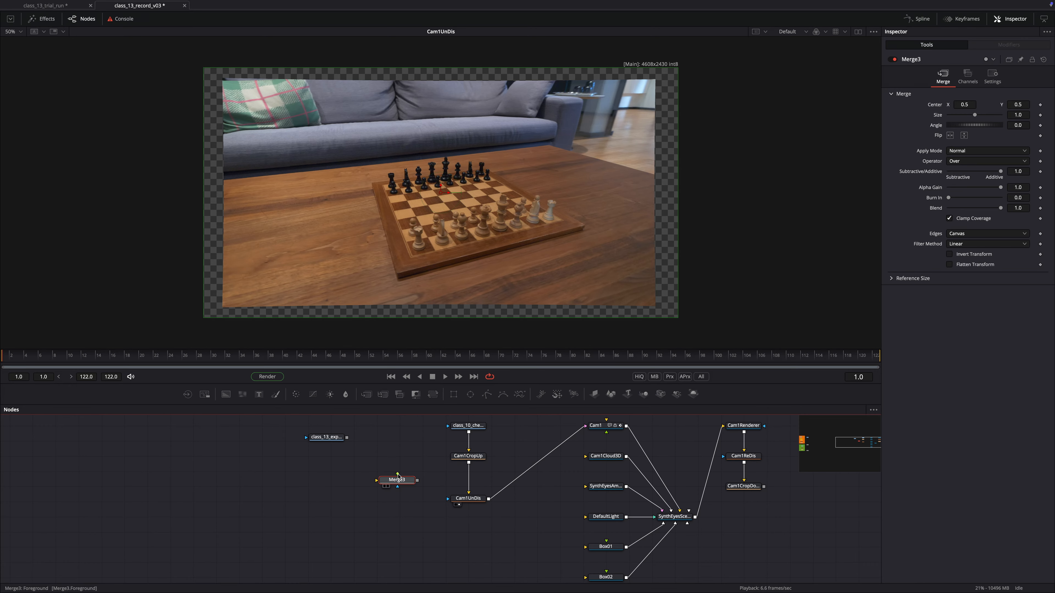
Merge the Blender render over the original chessboard footage with Merge3 and play the result
{"action": "left_click_drag", "start_coordinate": [346, 438], "coordinate": [470, 433]}
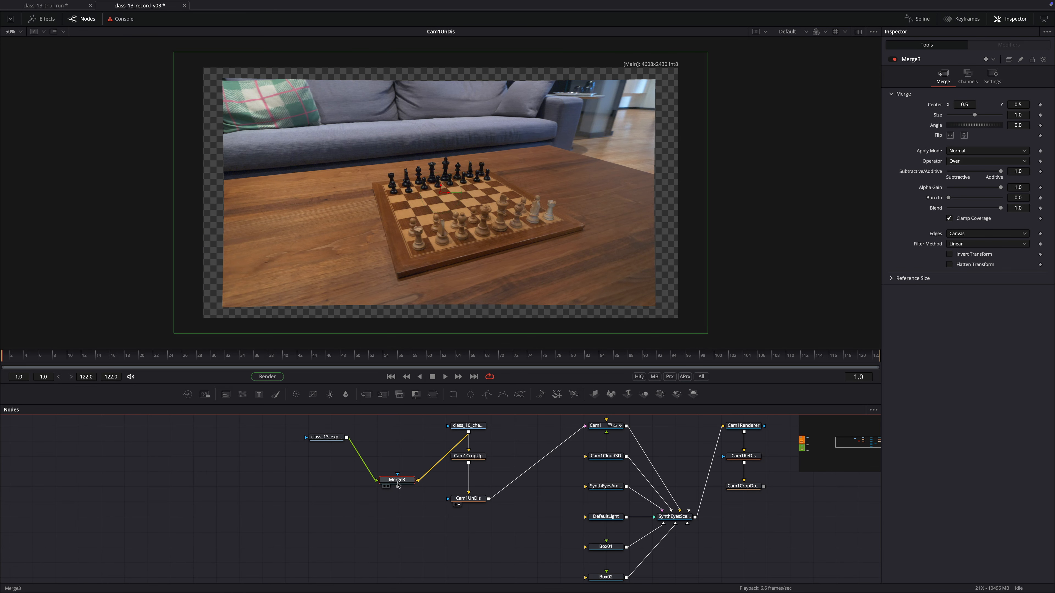
{"action": "key", "text": "1"}
{"action": "left_click", "coordinate": [444, 377]}
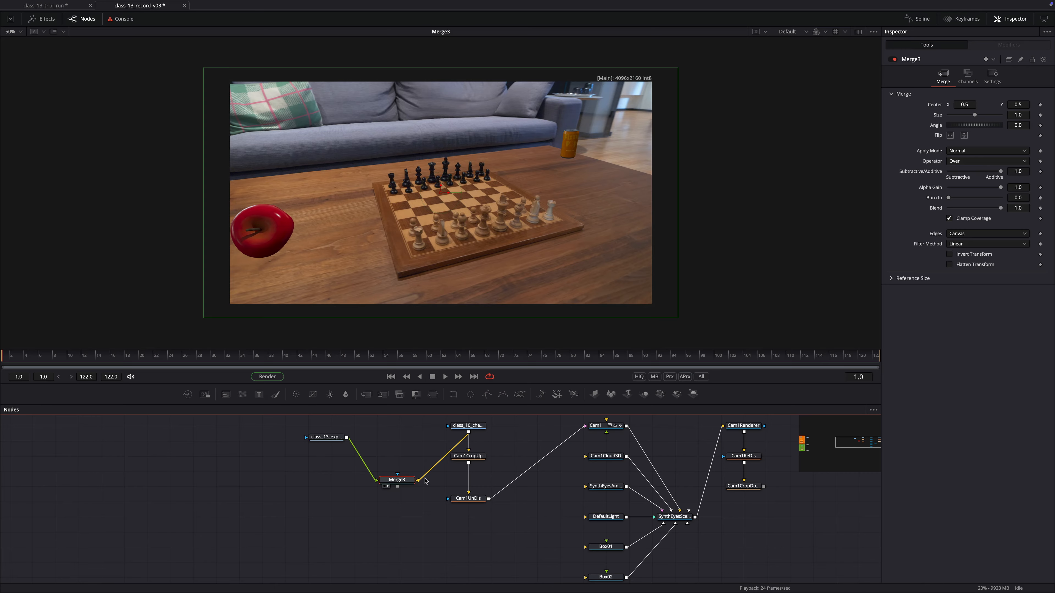
Reconnect Merge3's background to the undistorted Cam1UnDis plate and play back the composite
{"action": "left_click_drag", "start_coordinate": [428, 472], "coordinate": [432, 471]}
{"action": "left_click_drag", "start_coordinate": [404, 481], "coordinate": [487, 499]}
{"action": "left_click", "coordinate": [468, 540]}
{"action": "key", "text": "space"}
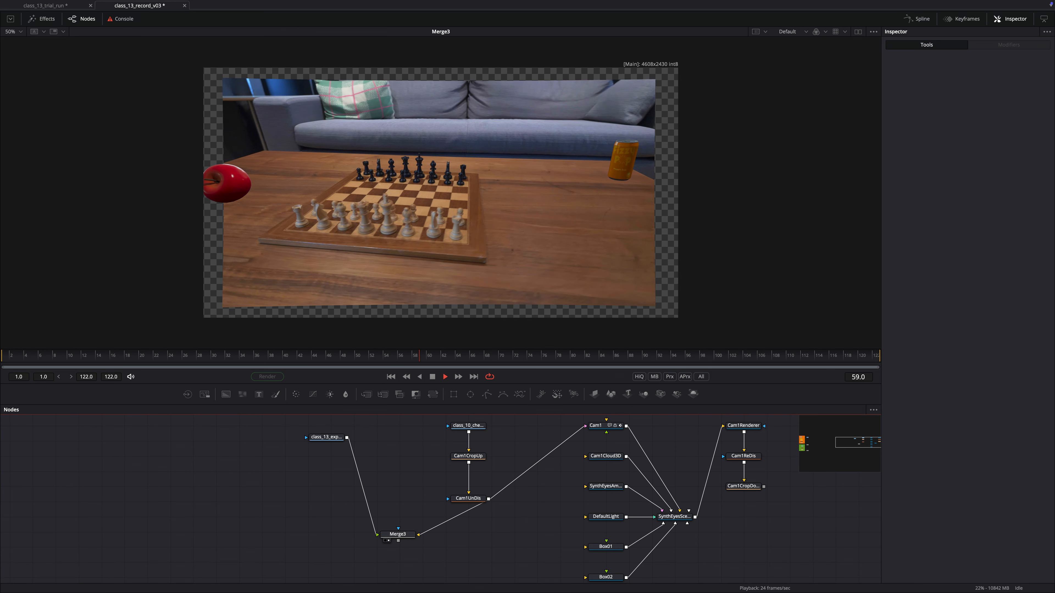
Copy the Cam1ReDis and Cam1CropDown nodes and paste them near Merge3
{"action": "left_click_drag", "start_coordinate": [787, 442], "coordinate": [726, 501]}
{"action": "key", "text": "super+c"}
{"action": "scroll", "coordinate": [501, 563], "scroll_direction": "down", "scroll_amount": 3}
{"action": "left_click", "coordinate": [498, 502]}
{"action": "key", "text": "super+v"}
{"action": "scroll", "coordinate": [485, 522], "scroll_direction": "up", "scroll_amount": 2}
{"action": "scroll", "coordinate": [486, 522], "scroll_direction": "up", "scroll_amount": 1}
{"action": "scroll", "coordinate": [487, 510], "scroll_direction": "down", "scroll_amount": 2}
{"action": "scroll", "coordinate": [488, 509], "scroll_direction": "up", "scroll_amount": 1}
Arrange Merge3 and the Blender render loader below Cam1UnDis, with the pasted redistort and crop nodes following the merge
{"action": "left_click_drag", "start_coordinate": [419, 507], "coordinate": [482, 514]}
{"action": "left_click_drag", "start_coordinate": [461, 549], "coordinate": [498, 514]}
{"action": "left_click_drag", "start_coordinate": [360, 428], "coordinate": [399, 513]}
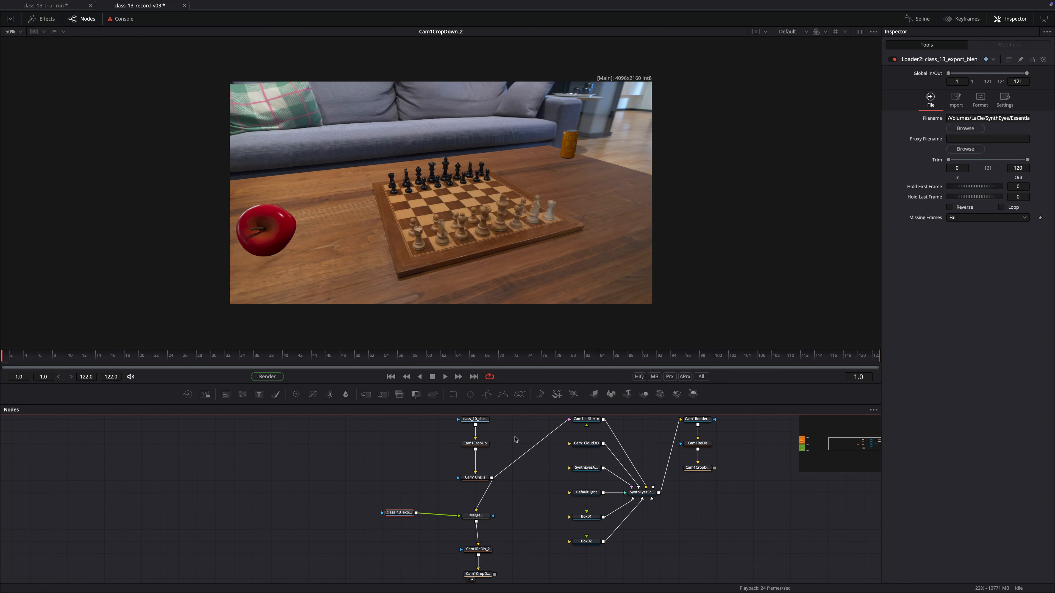
Paste another copy of the redistort and crop nodes into an empty area of the node graph
{"action": "left_click_drag", "start_coordinate": [514, 541], "coordinate": [457, 584]}
{"action": "scroll", "coordinate": [313, 478], "scroll_direction": "down", "scroll_amount": 1}
{"action": "left_click", "coordinate": [296, 483]}
{"action": "key", "text": "super+v"}
Duplicate the Blender render loader and attach it to the newly pasted redistort and crop nodes
{"action": "left_click", "coordinate": [398, 512]}
{"action": "key", "text": "super+c"}
{"action": "left_click", "coordinate": [262, 453]}
{"action": "key", "text": "super+v"}
{"action": "left_click_drag", "start_coordinate": [279, 483], "coordinate": [262, 450]}
{"action": "left_click", "coordinate": [257, 458]}
{"action": "left_click", "coordinate": [291, 513]}
Merge the redistorted Blender render over a copy of the original chessboard footage and play the result
{"action": "scroll", "coordinate": [377, 479], "scroll_direction": "up", "scroll_amount": 2}
{"action": "left_click", "coordinate": [462, 458]}
{"action": "left_click", "coordinate": [336, 496]}
{"action": "key", "text": "super+v"}
{"action": "scroll", "coordinate": [344, 505], "scroll_direction": "down", "scroll_amount": 2}
{"action": "left_click", "coordinate": [367, 395]}
{"action": "left_click_drag", "start_coordinate": [383, 455], "coordinate": [342, 529]}
{"action": "key", "text": "1"}
{"action": "key", "text": "space"}
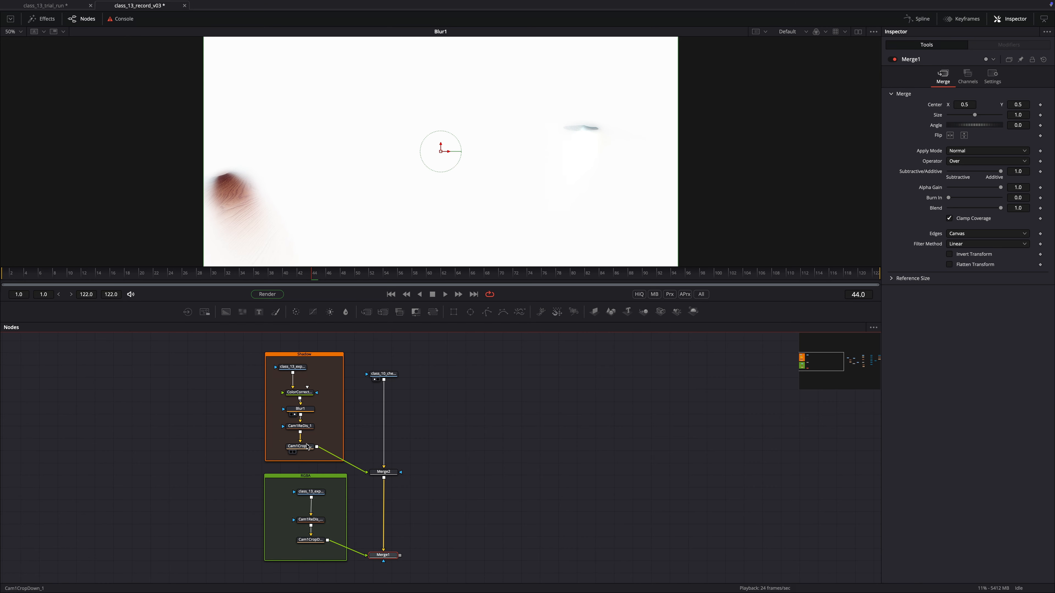
View the Shadow branch's Cam1CropDown_1 and Merge2, then toggle Merge2 off and on to compare the shadow
{"action": "left_click_drag", "start_coordinate": [308, 447], "coordinate": [358, 254]}
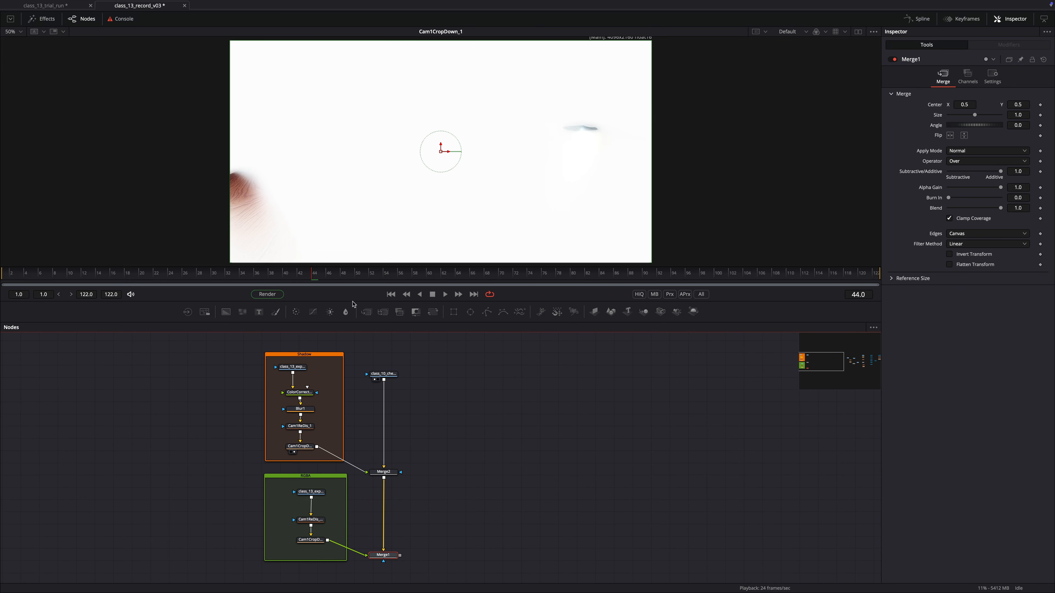
{"action": "left_click_drag", "start_coordinate": [384, 472], "coordinate": [430, 254]}
{"action": "left_click", "coordinate": [387, 472]}
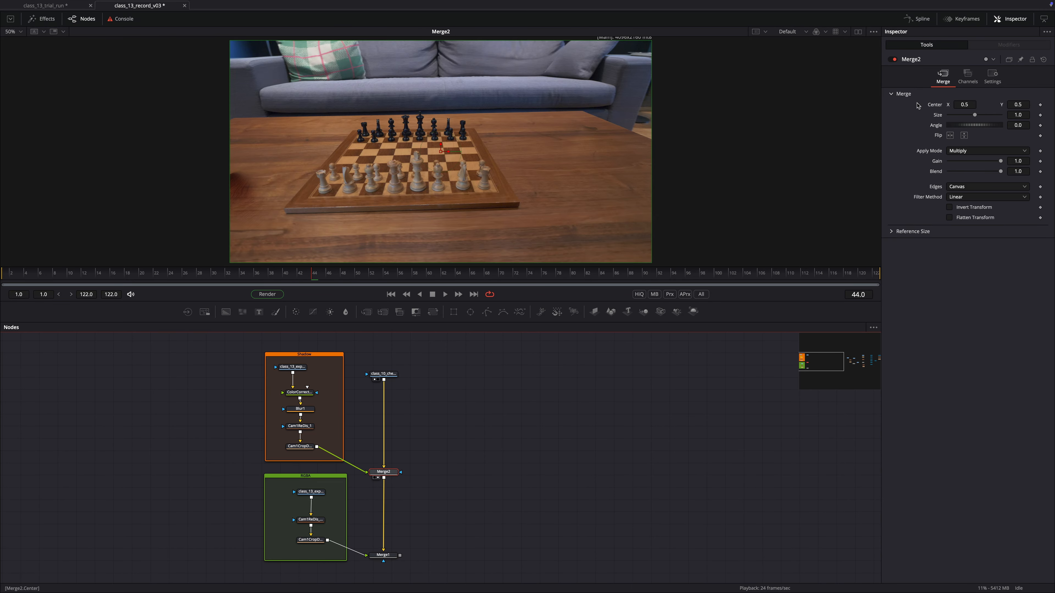
{"action": "left_click", "coordinate": [896, 60]}
{"action": "left_click", "coordinate": [896, 60]}
View the RGBA branch's Blender loader, its crop-down output and the final Merge1 composite in turn
{"action": "left_click_drag", "start_coordinate": [320, 493], "coordinate": [390, 245]}
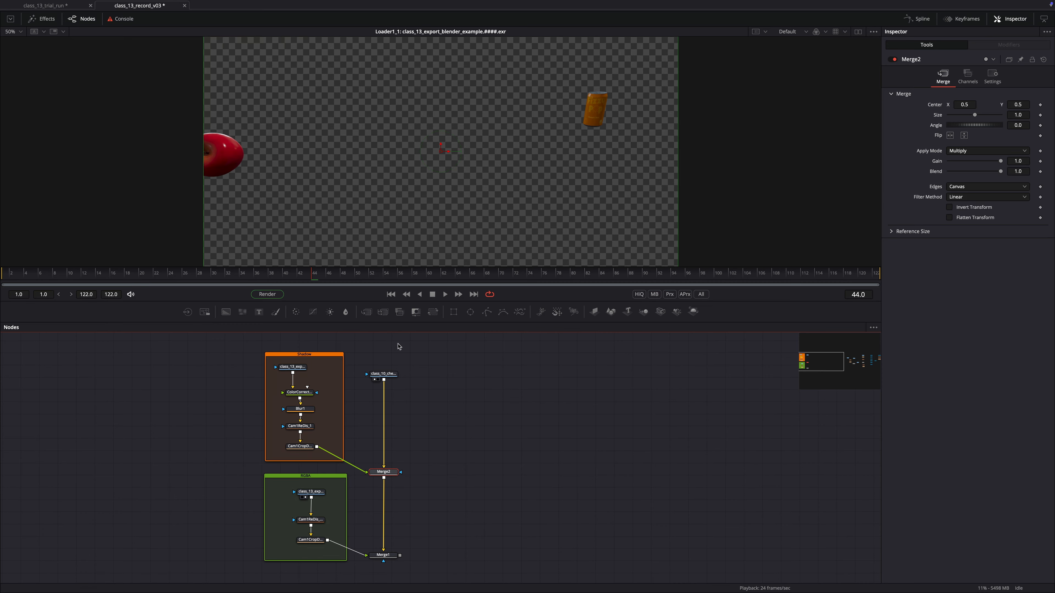
{"action": "left_click_drag", "start_coordinate": [314, 542], "coordinate": [412, 245]}
{"action": "left_click_drag", "start_coordinate": [392, 556], "coordinate": [419, 243]}
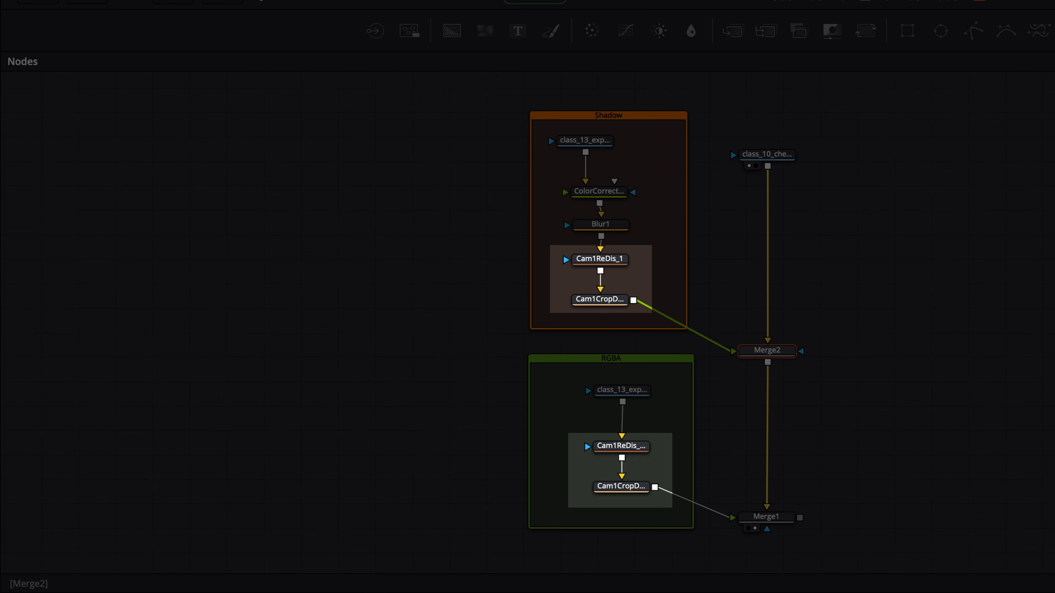
{"action": "left_click", "coordinate": [762, 522]}
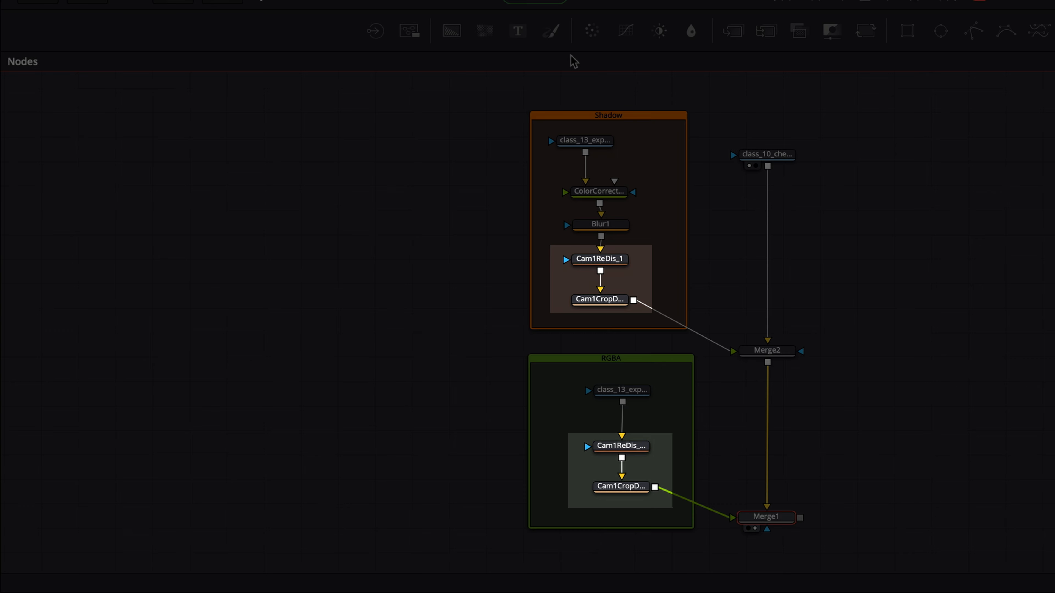